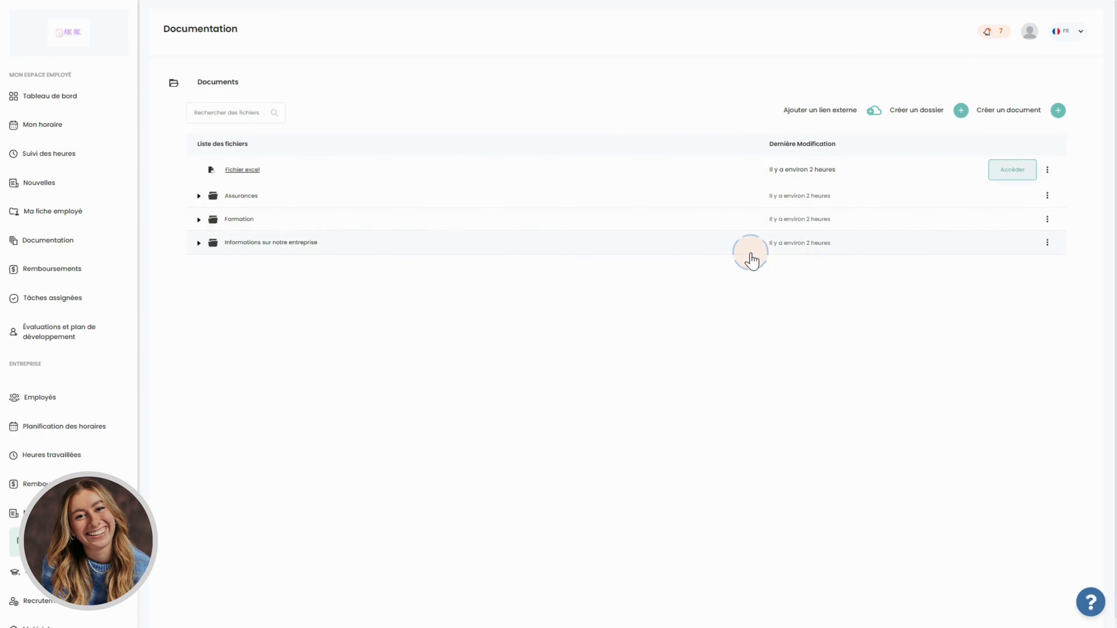
Open a blank new document and examine its title field, text area and the elements available for insertion.
left_click(1057, 112)
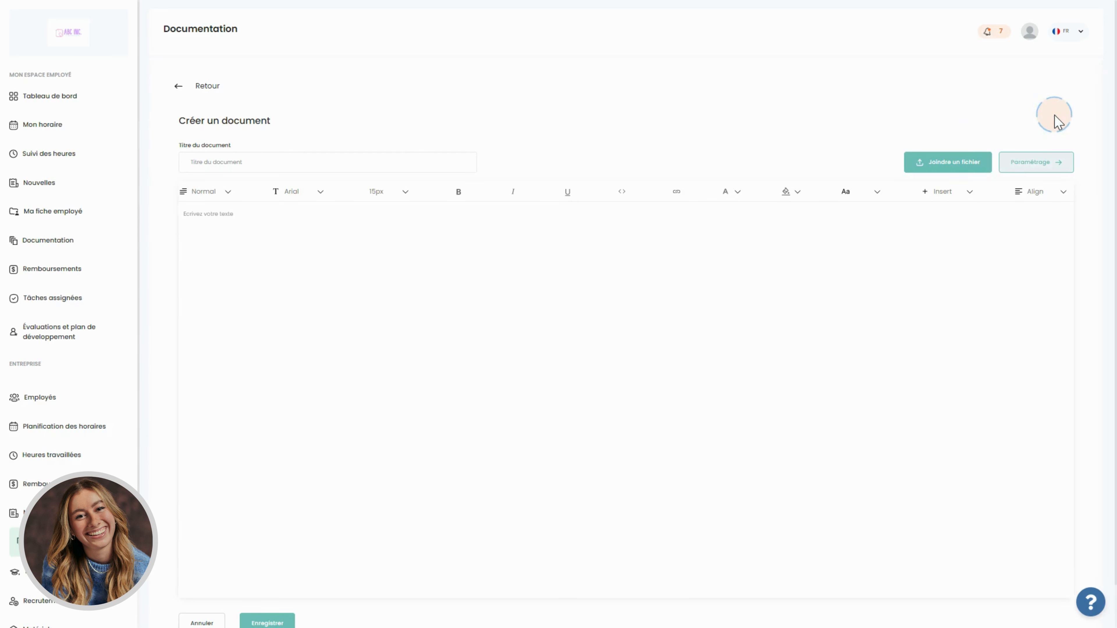
left_click(356, 402)
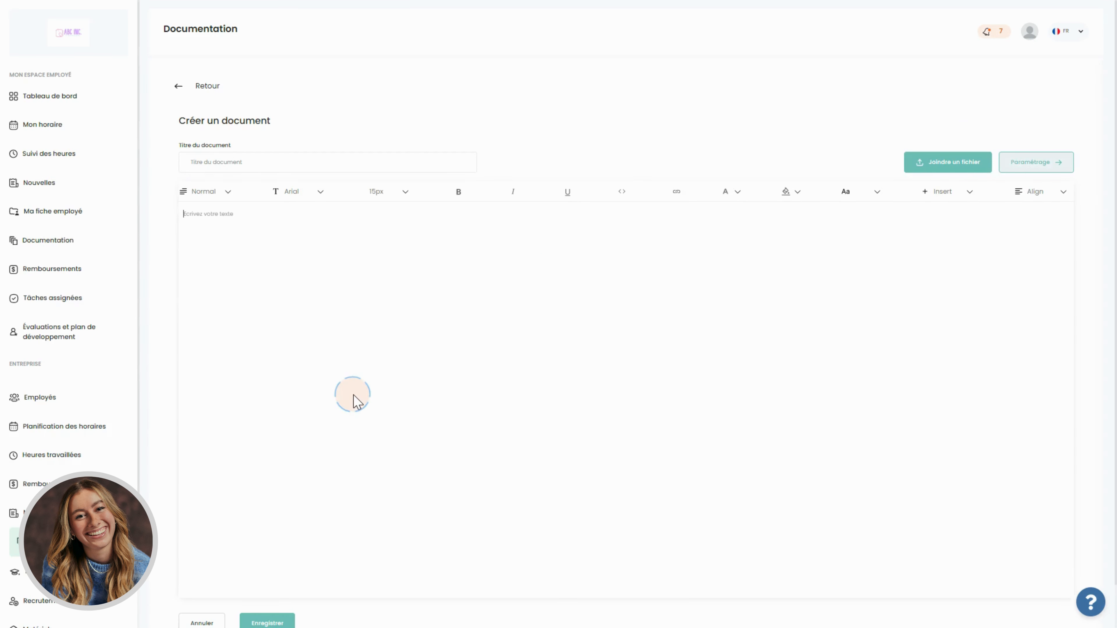
left_click(211, 163)
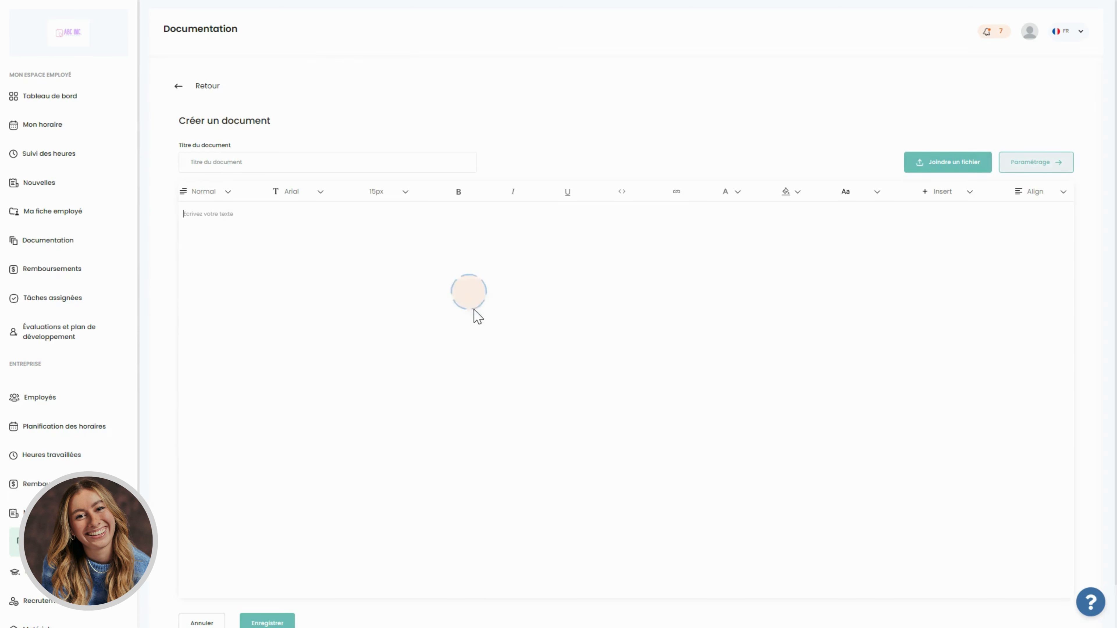
left_click(363, 386)
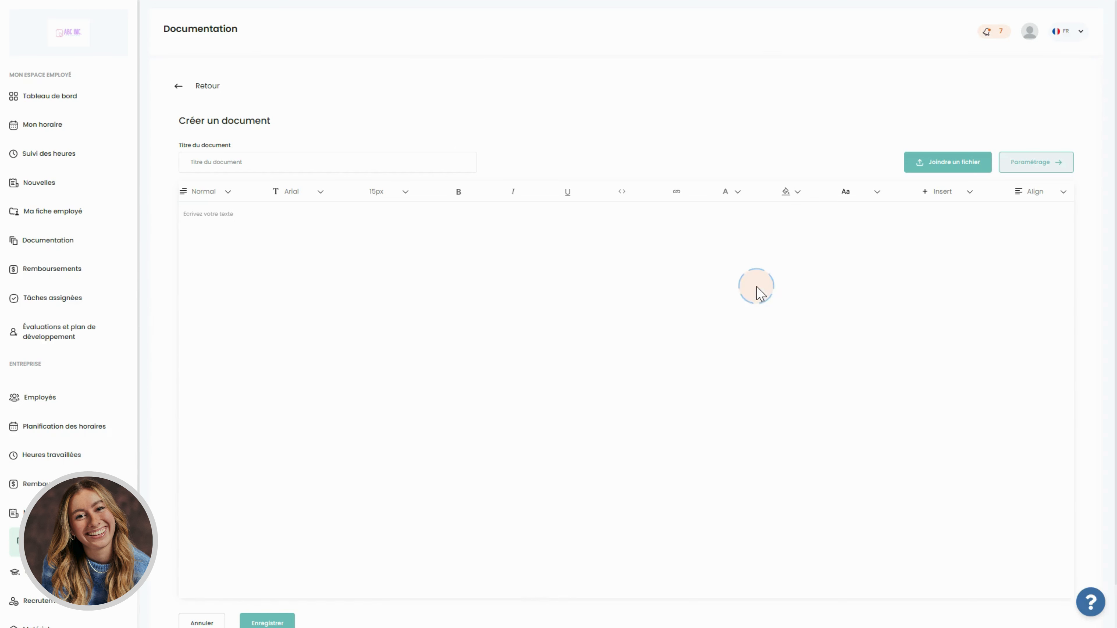
left_click(945, 194)
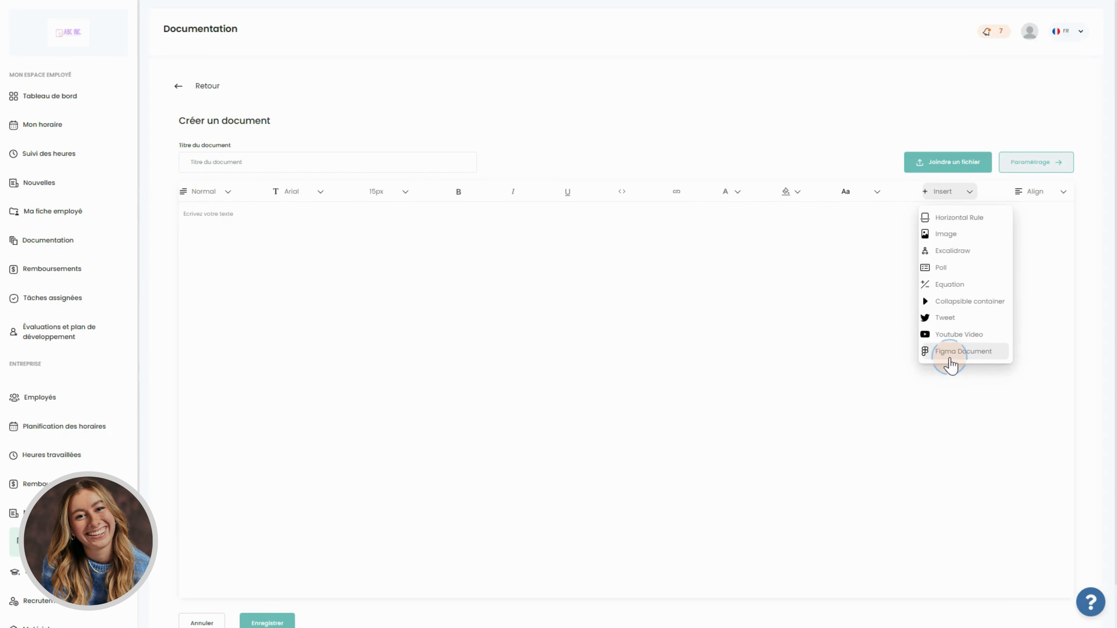
left_click(743, 286)
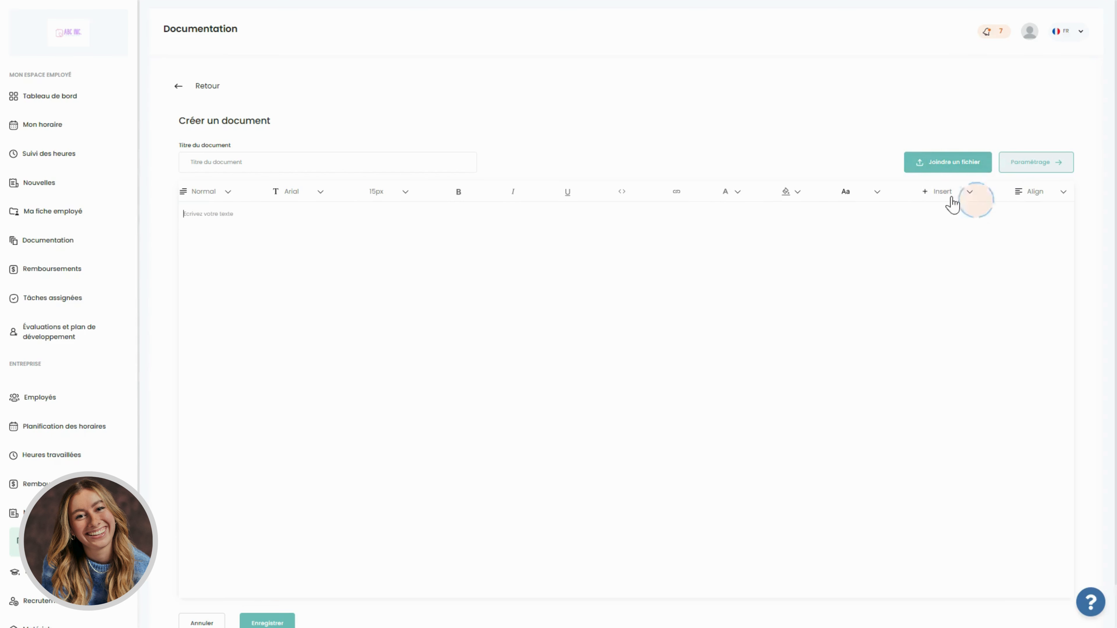
View the new document's file attachment dialog, close it and return to the document list without saving.
left_click(956, 167)
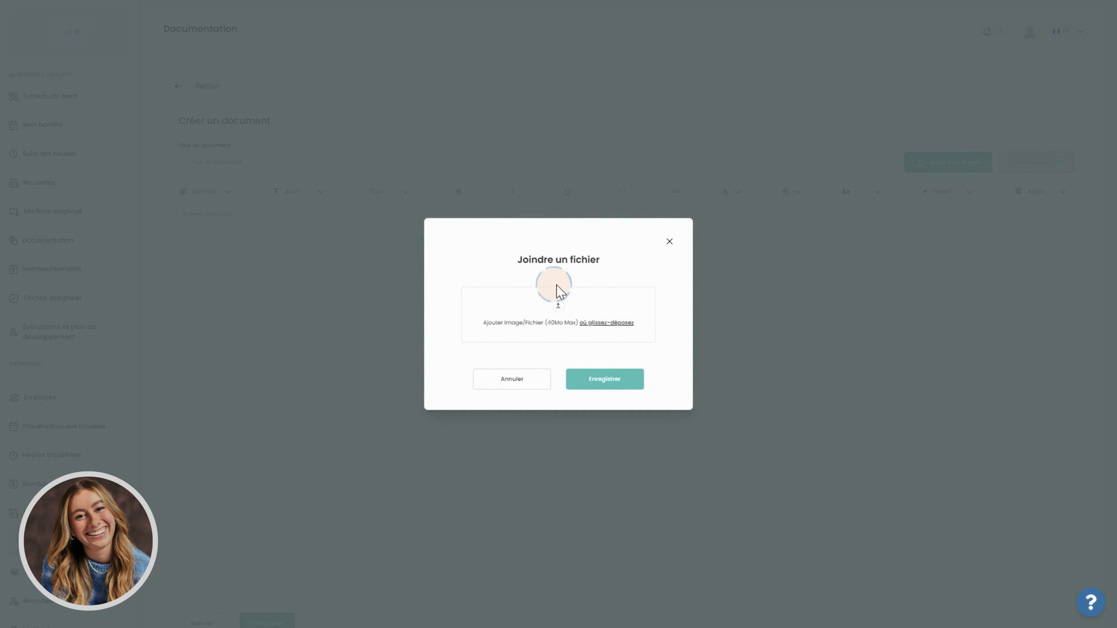
left_click(666, 248)
scroll(369, 332, "down", 1)
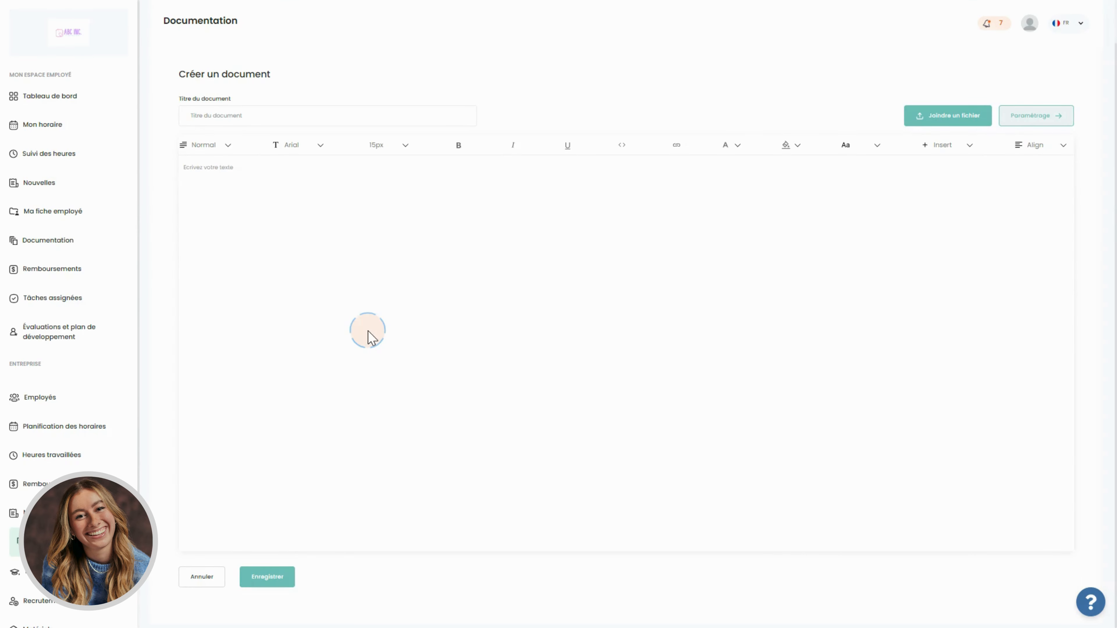
scroll(269, 311, "up", 1)
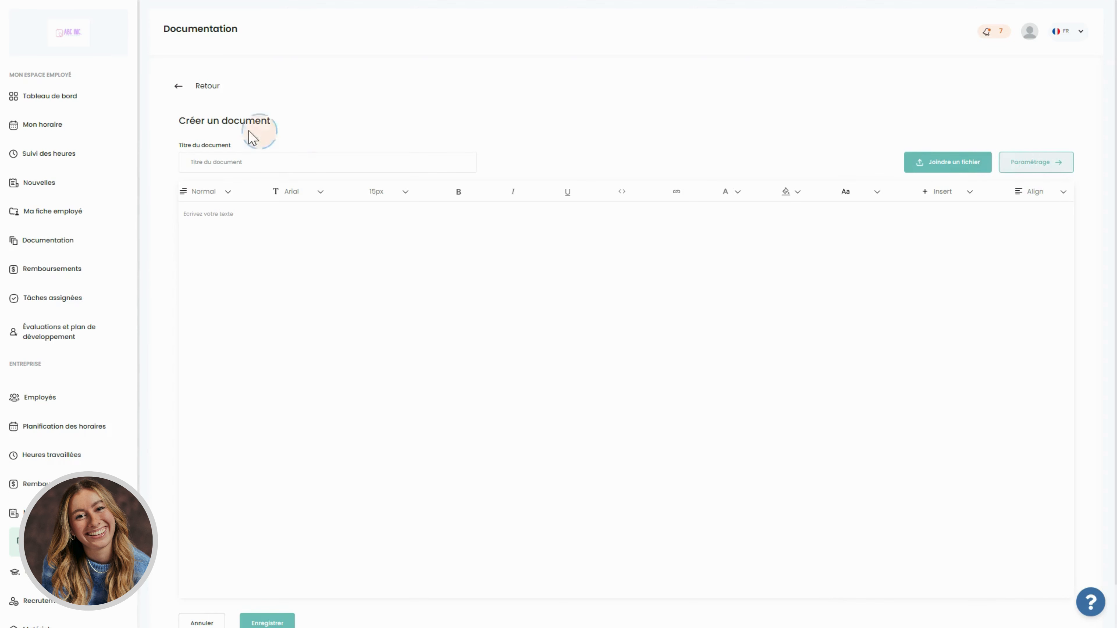
left_click(176, 86)
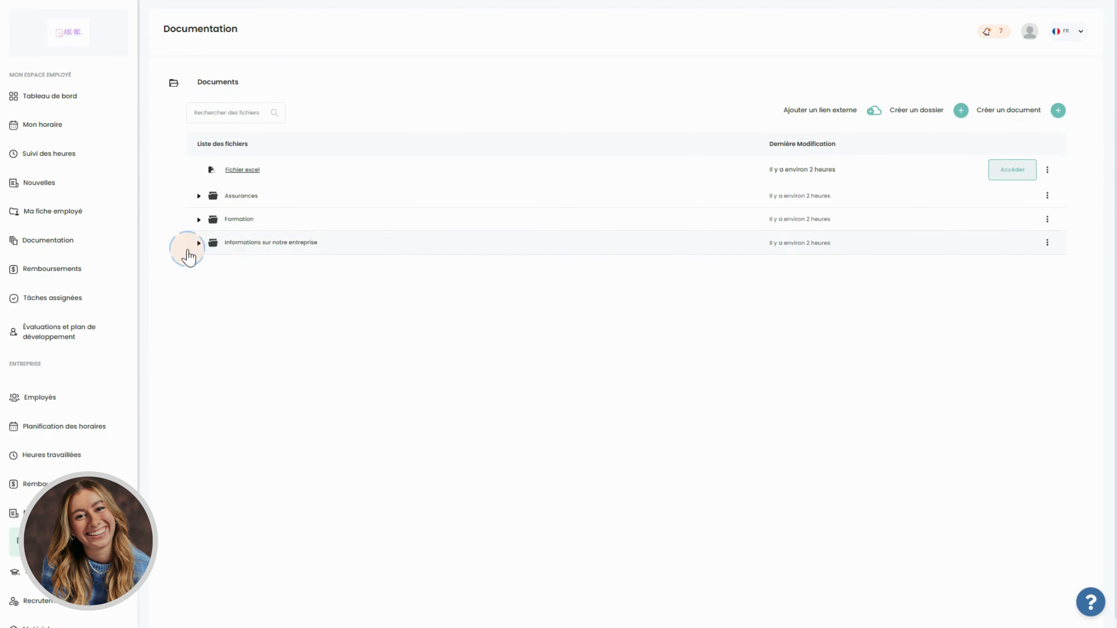
Open "À propos de notre entreprise" from the "Informations sur notre entreprise" folder for editing and show its visibility settings.
left_click(198, 244)
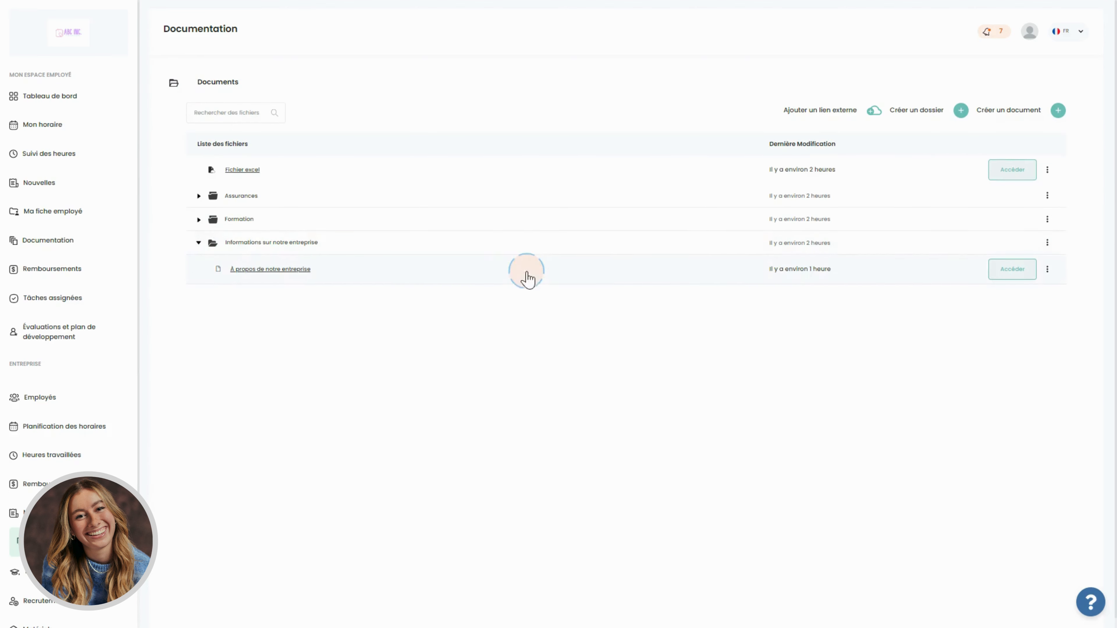
left_click(1019, 274)
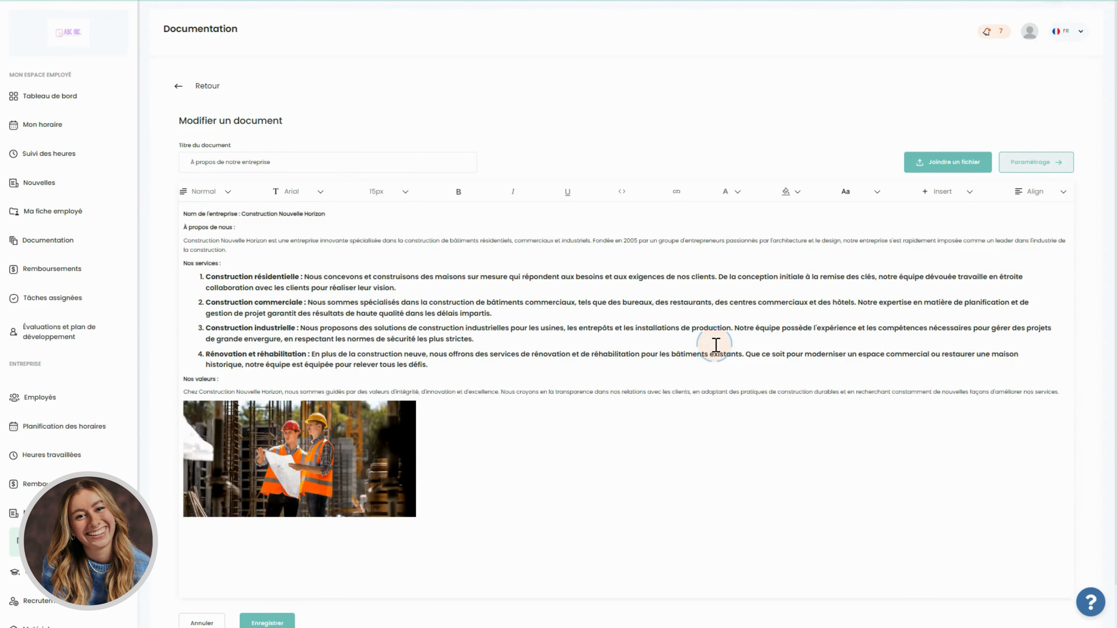
left_click(1058, 169)
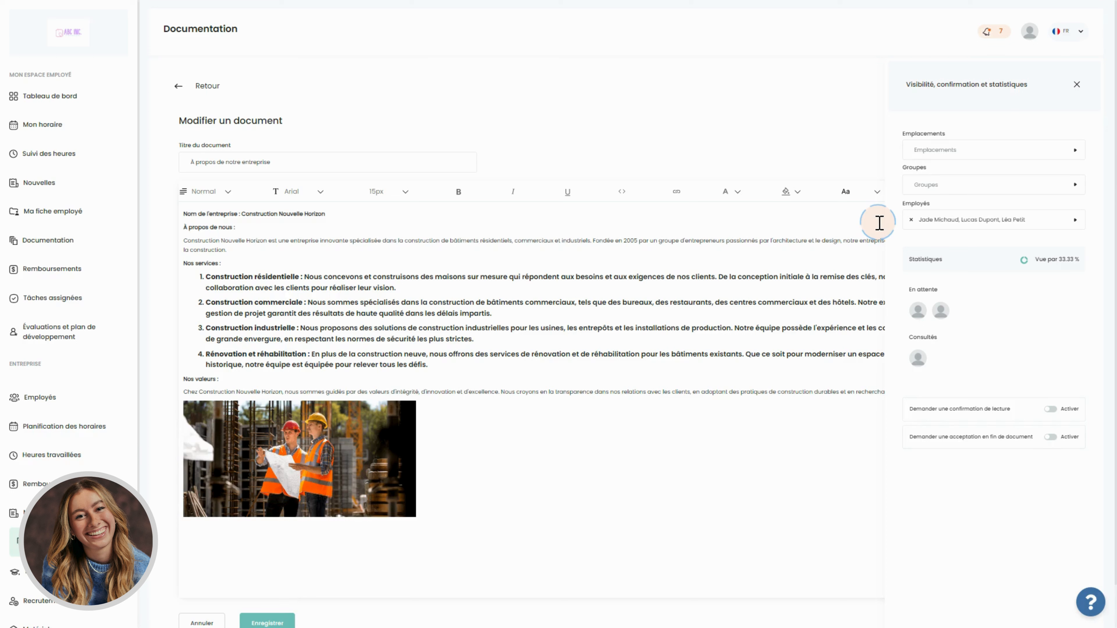
Examine the location, group and employee choices available for the document's visibility.
left_click(912, 147)
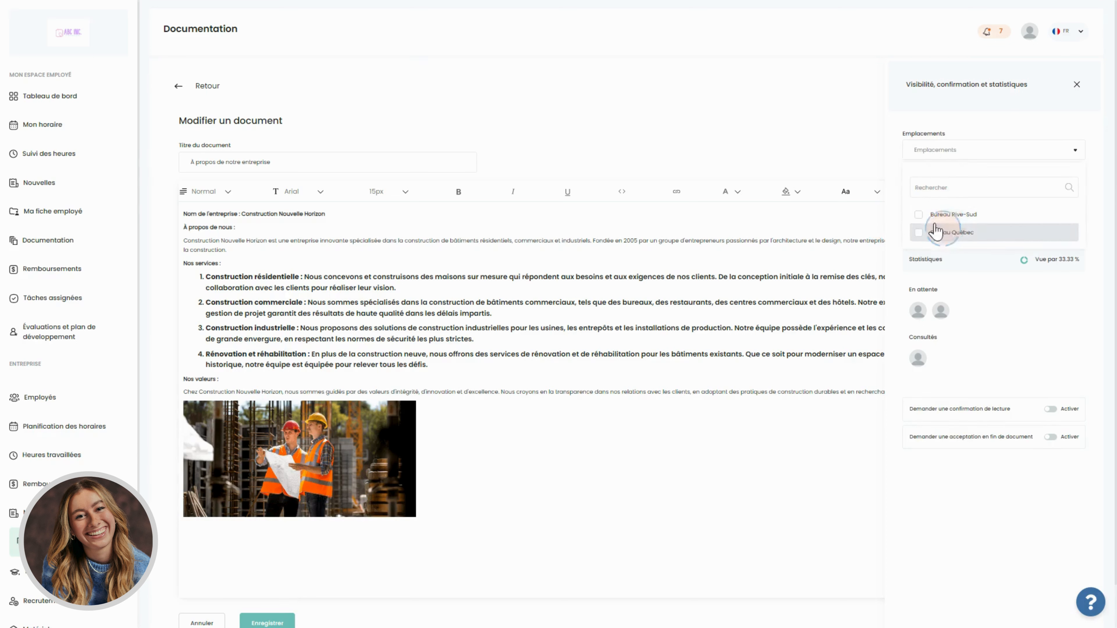
left_click(897, 166)
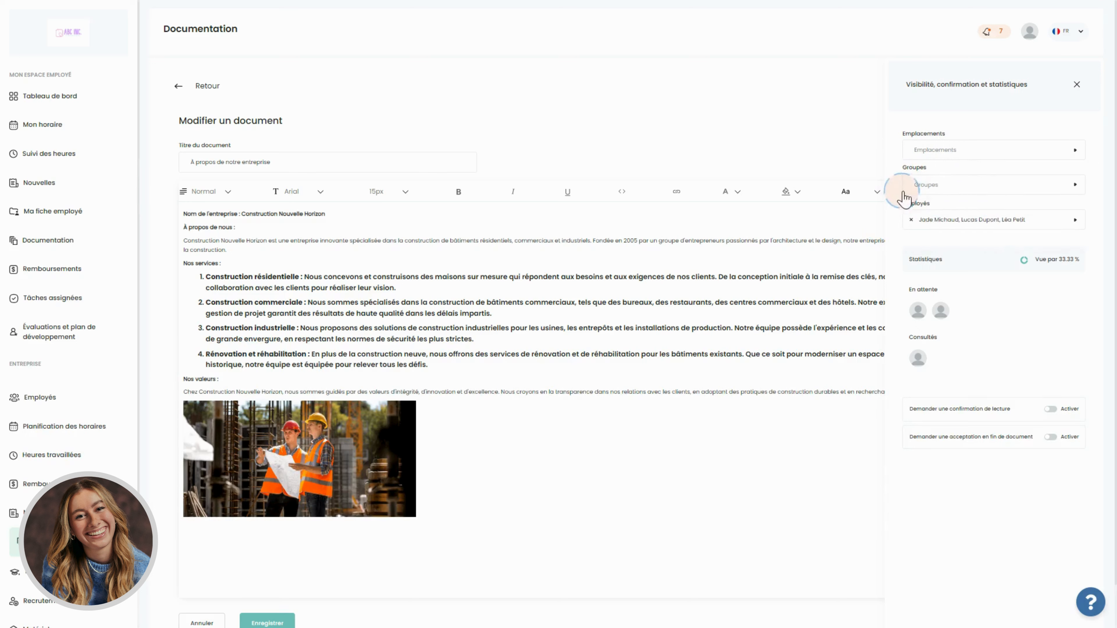
left_click(927, 184)
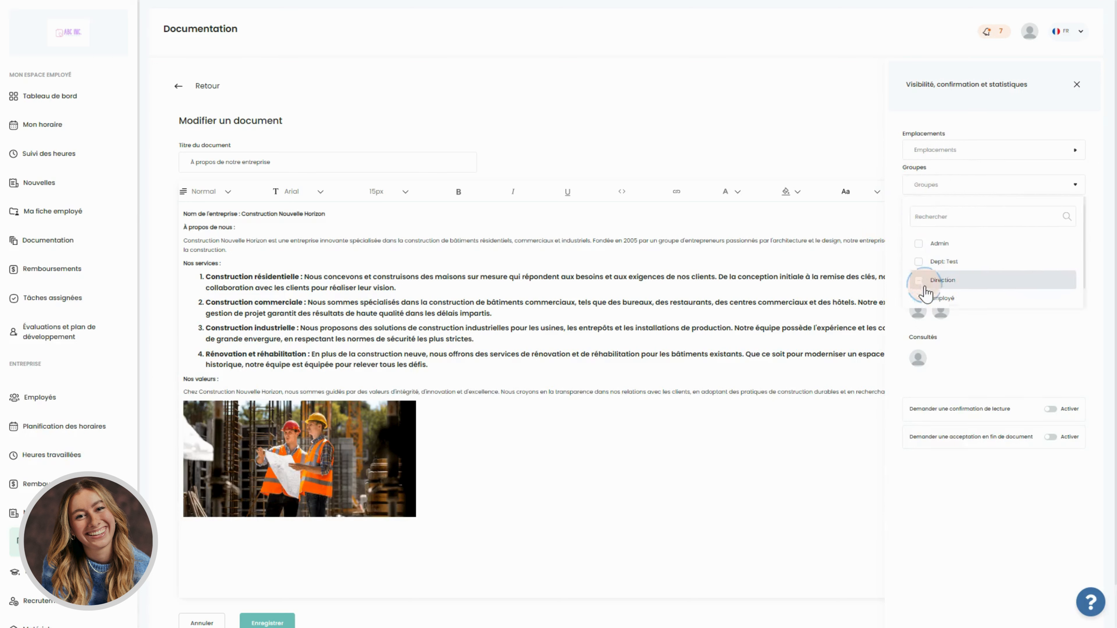
scroll(927, 281, "down", 1)
left_click(920, 295)
left_click(890, 212)
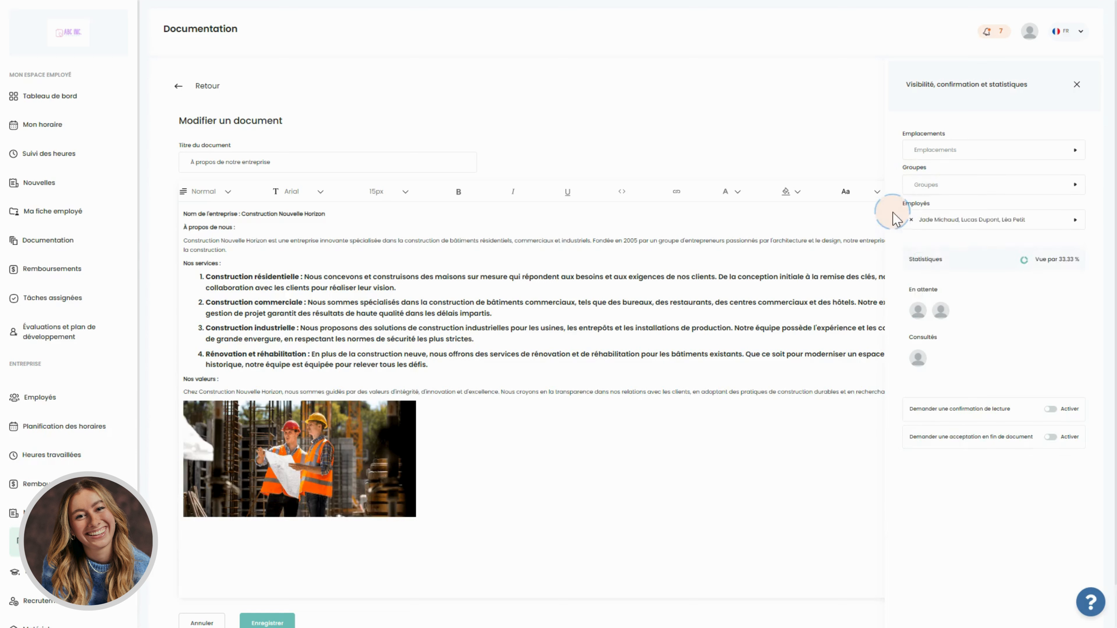
left_click(957, 218)
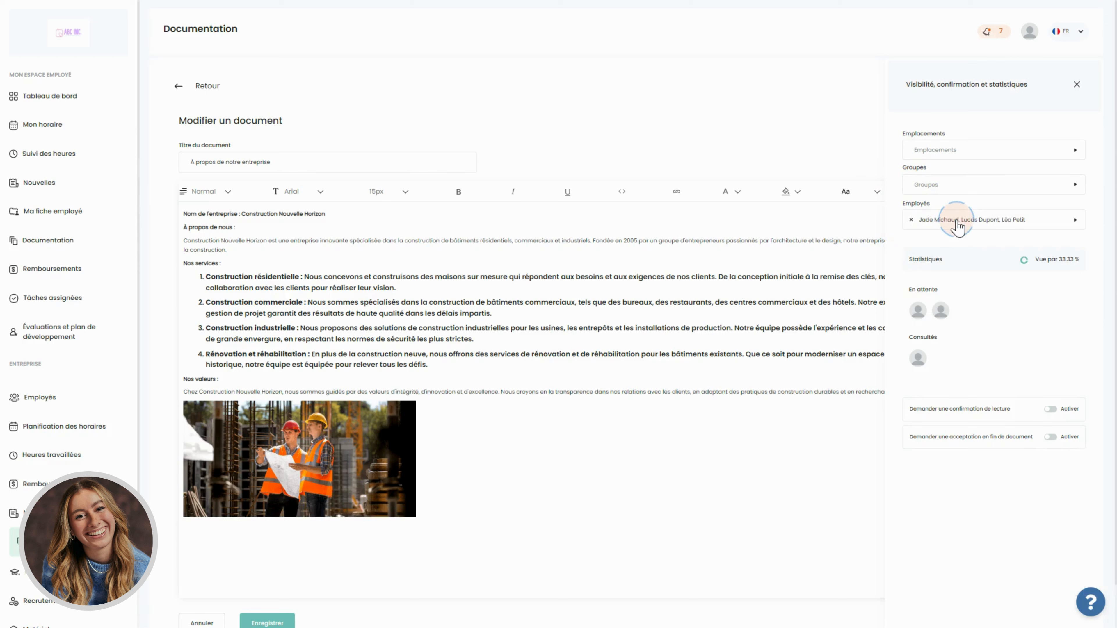
left_click(889, 217)
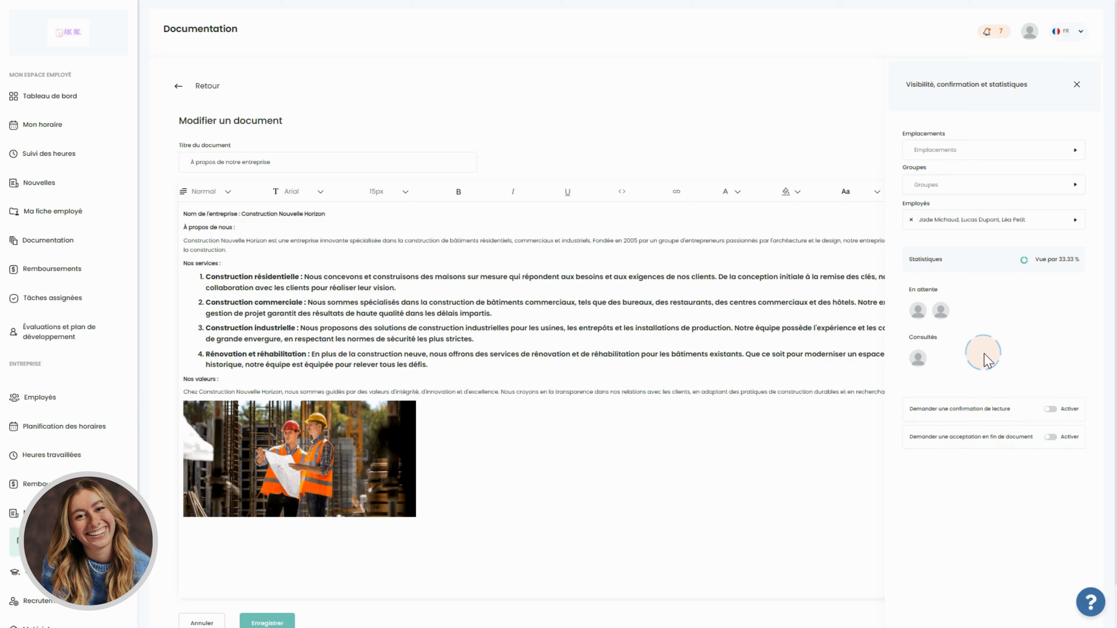
Enable the reading confirmation request for "À propos de notre entreprise" and save the document.
left_click(1051, 409)
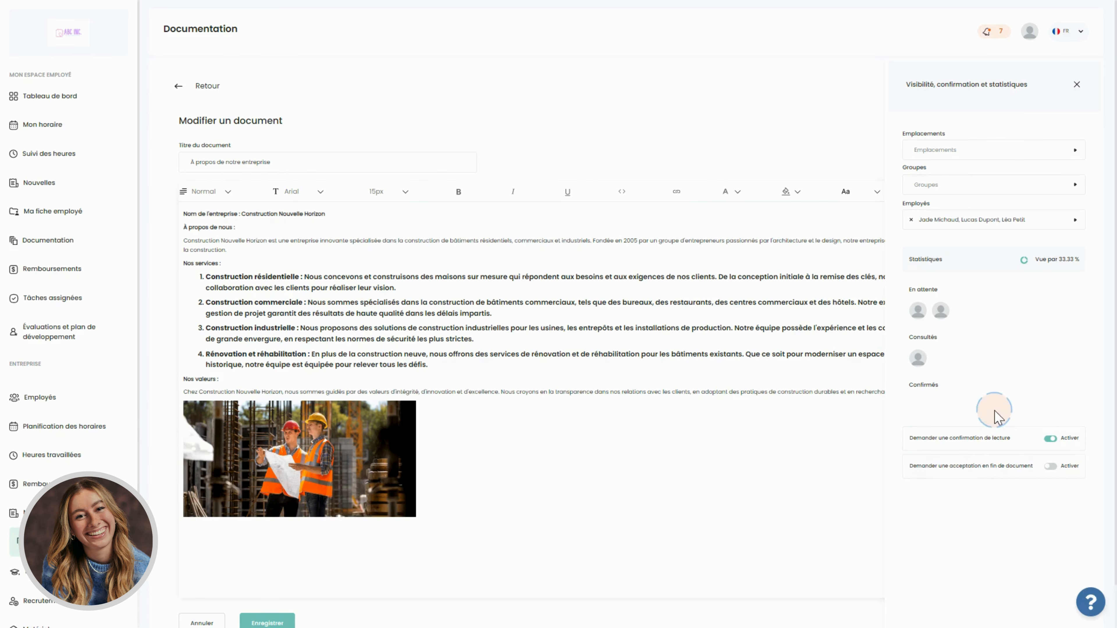
scroll(575, 429, "down", 1)
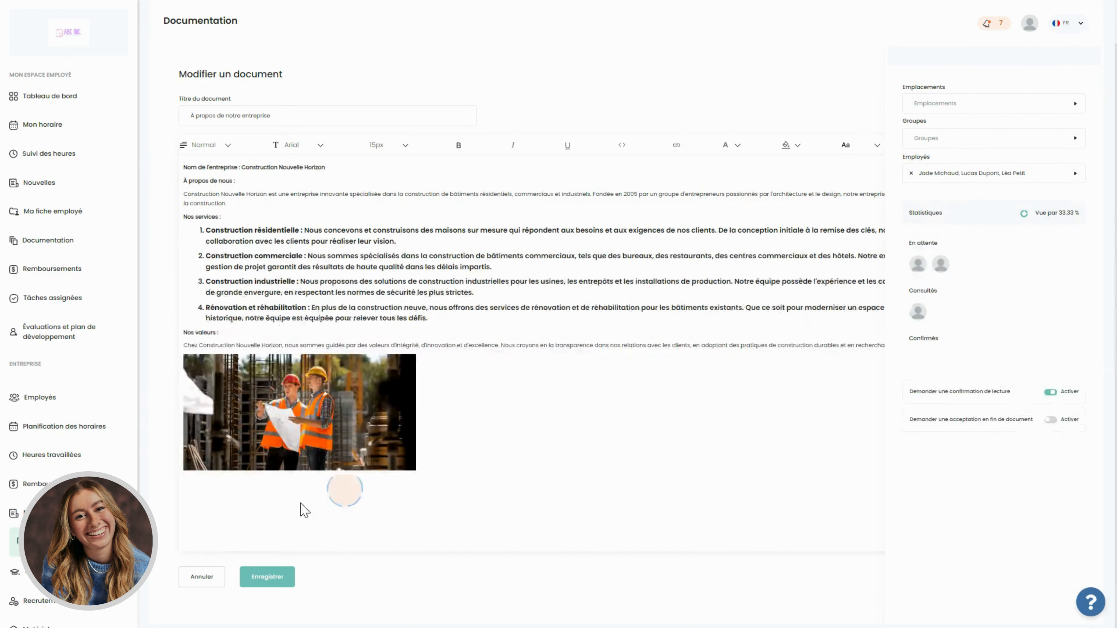
left_click(266, 578)
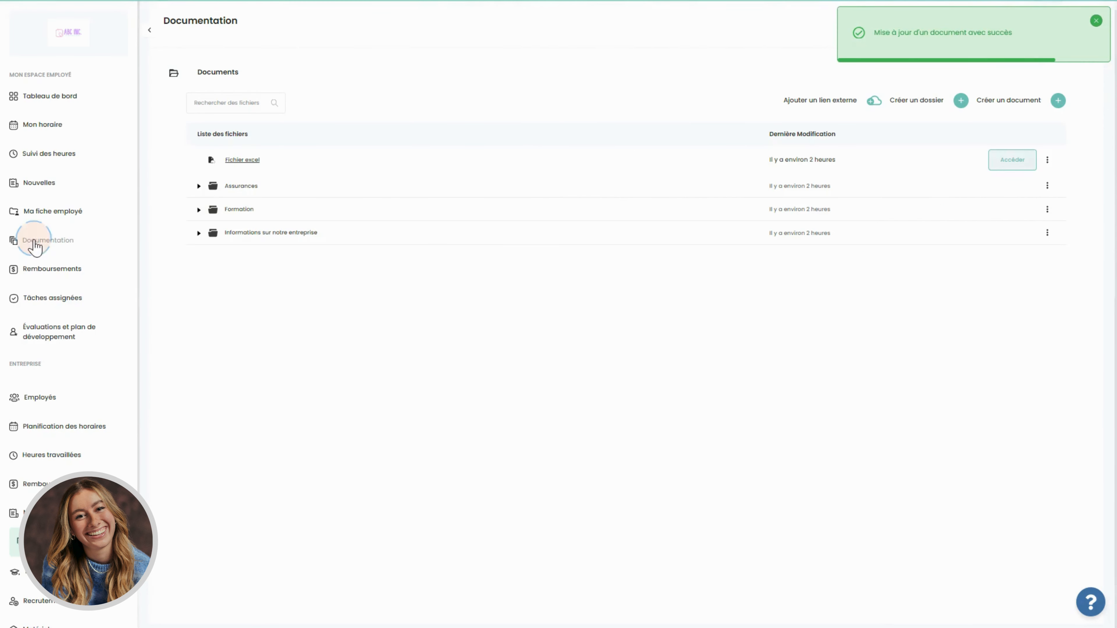
View "À propos de notre entreprise" in the employee space's documentation and confirm having read it.
left_click(59, 241)
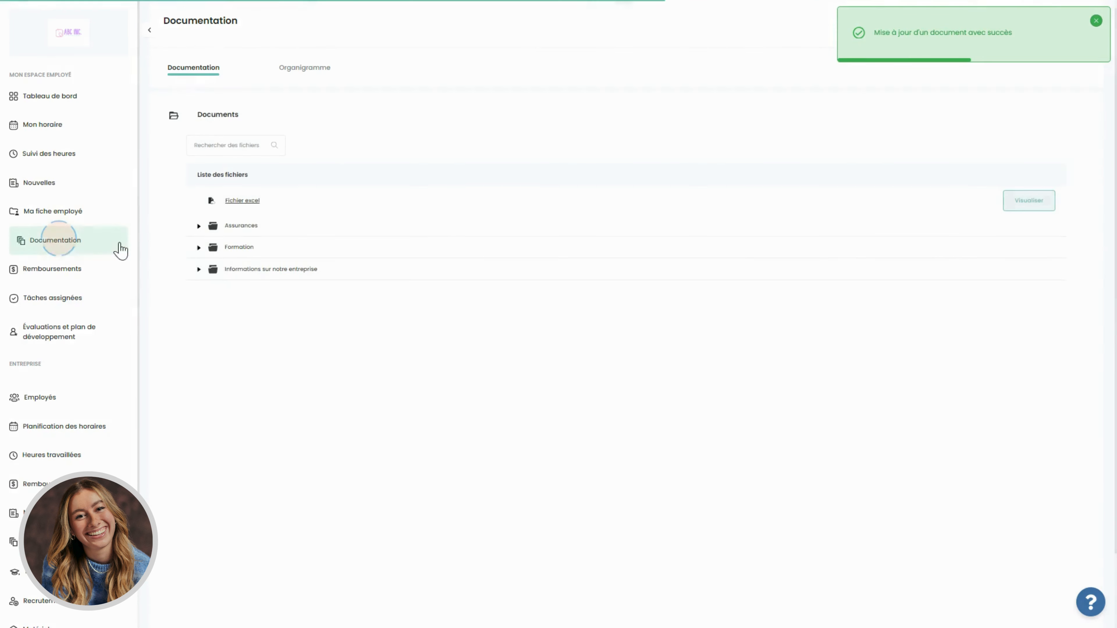
left_click(199, 269)
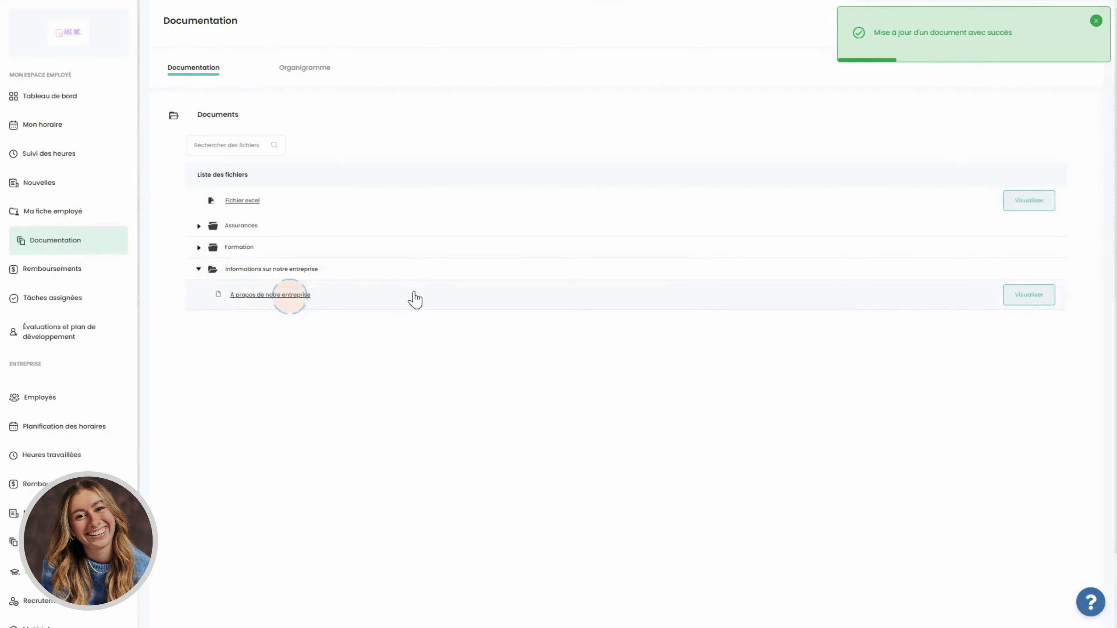
left_click(1029, 295)
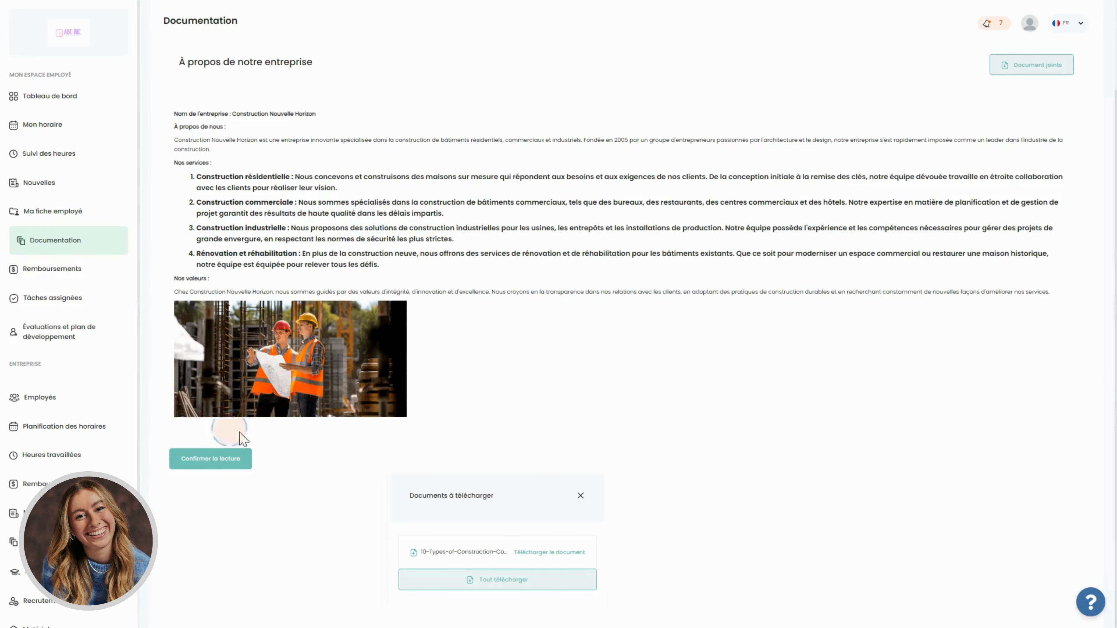
left_click(224, 460)
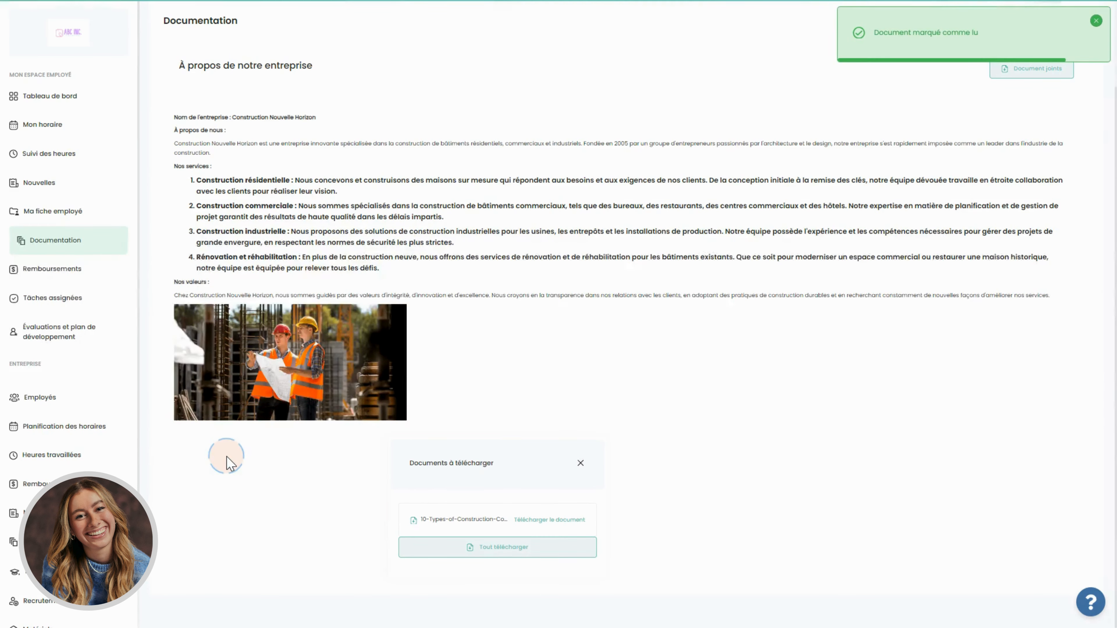
Reopen "À propos de notre entreprise" in the company documentation's editor and enable the end-of-document acceptance request in its settings.
scroll(66, 453, "down", 2)
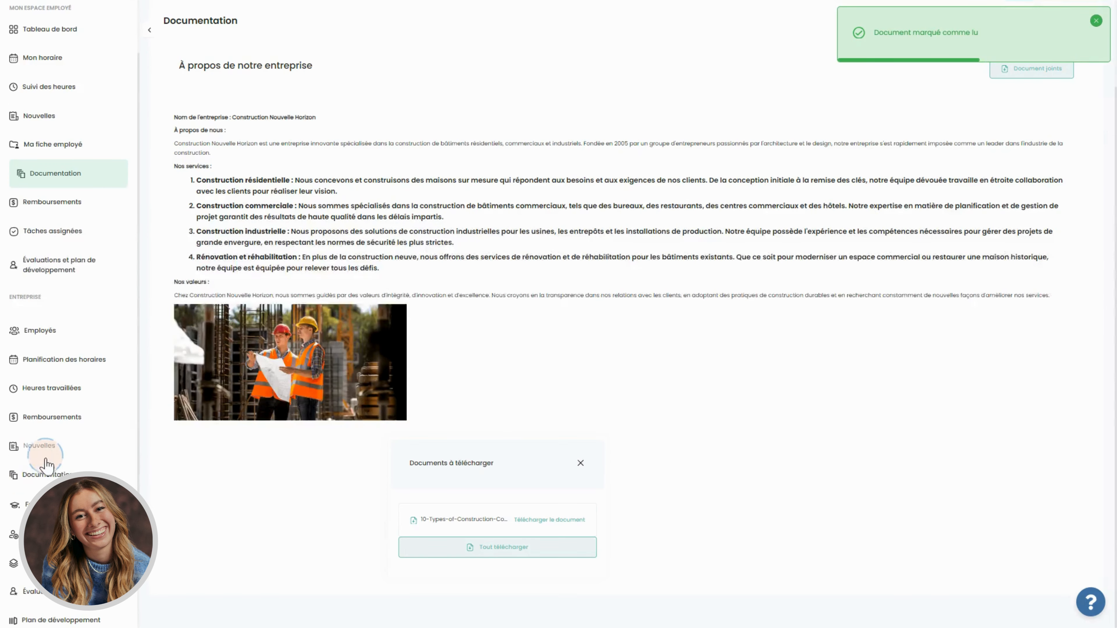
left_click(45, 465)
left_click(198, 232)
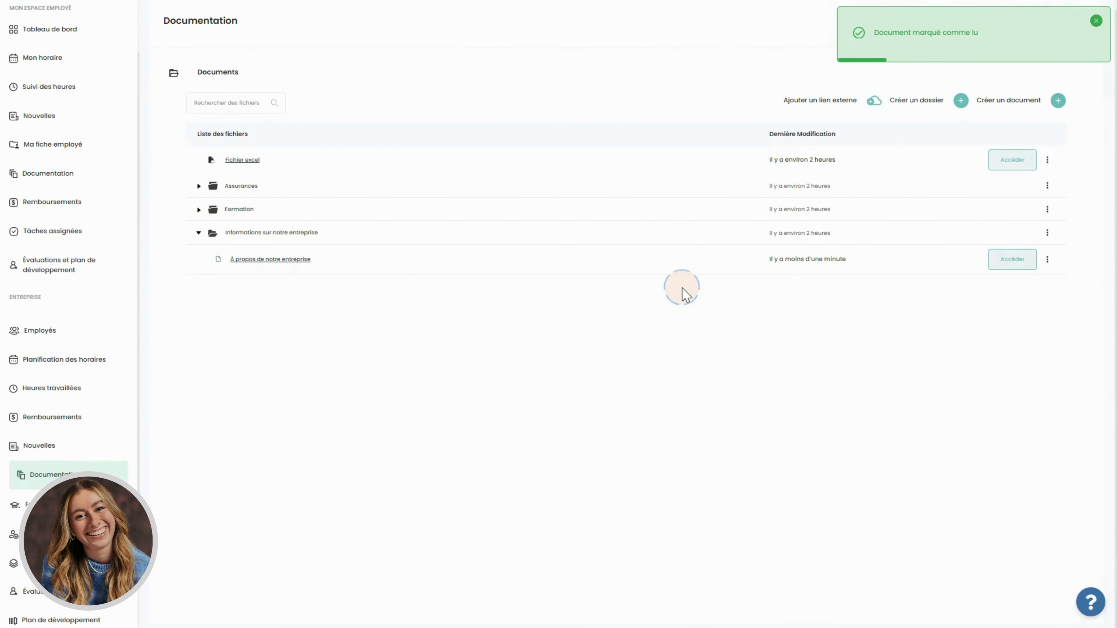
left_click(1012, 260)
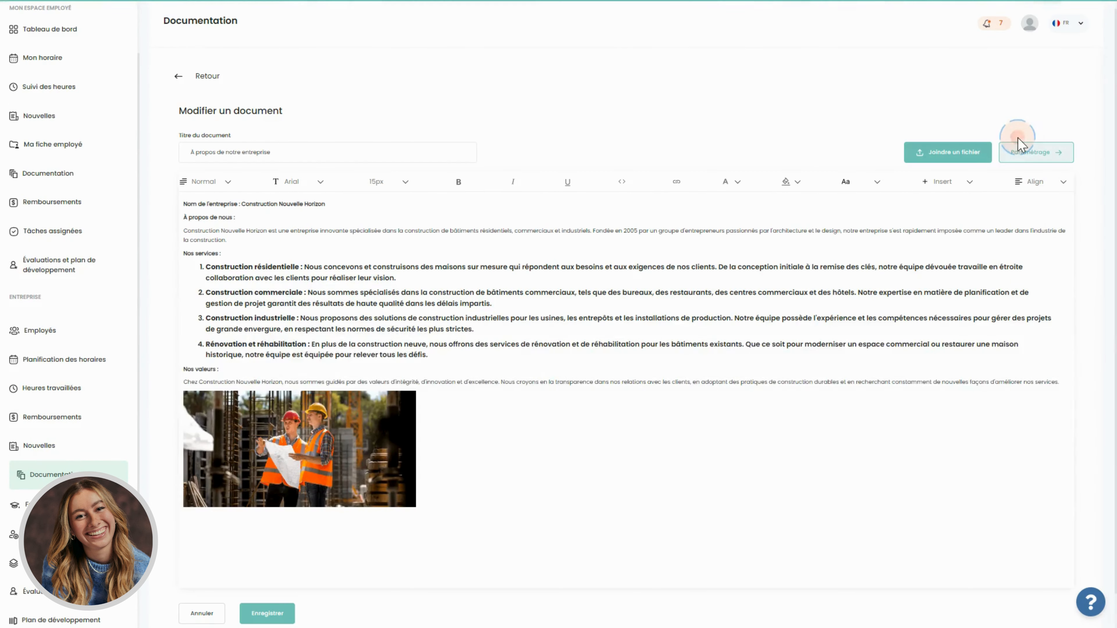
left_click(1022, 147)
scroll(968, 343, "down", 1)
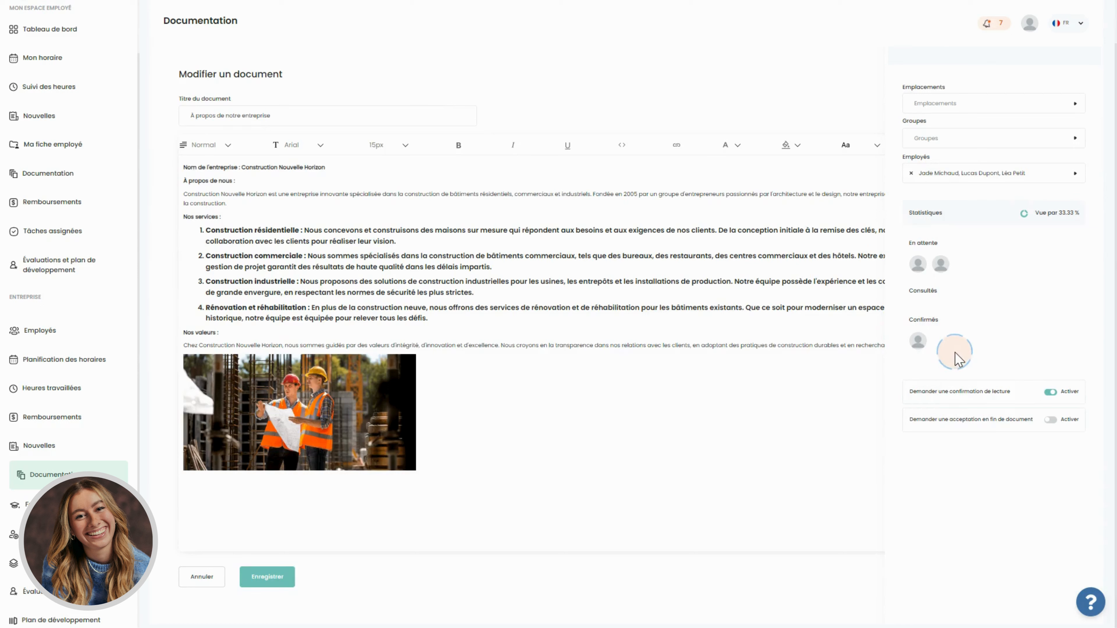
left_click(1050, 420)
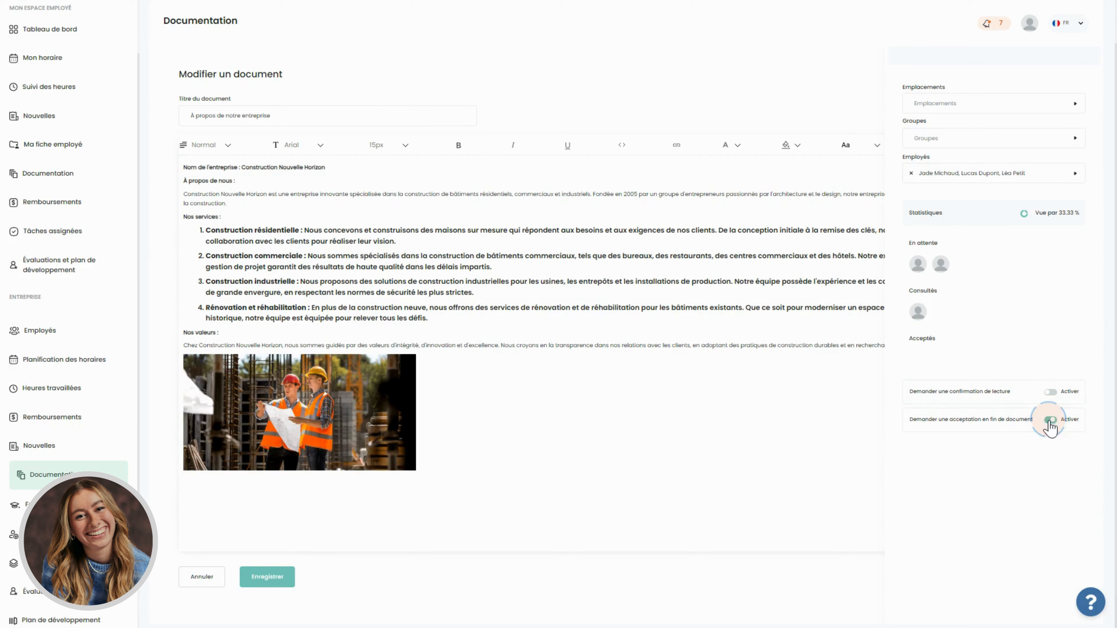